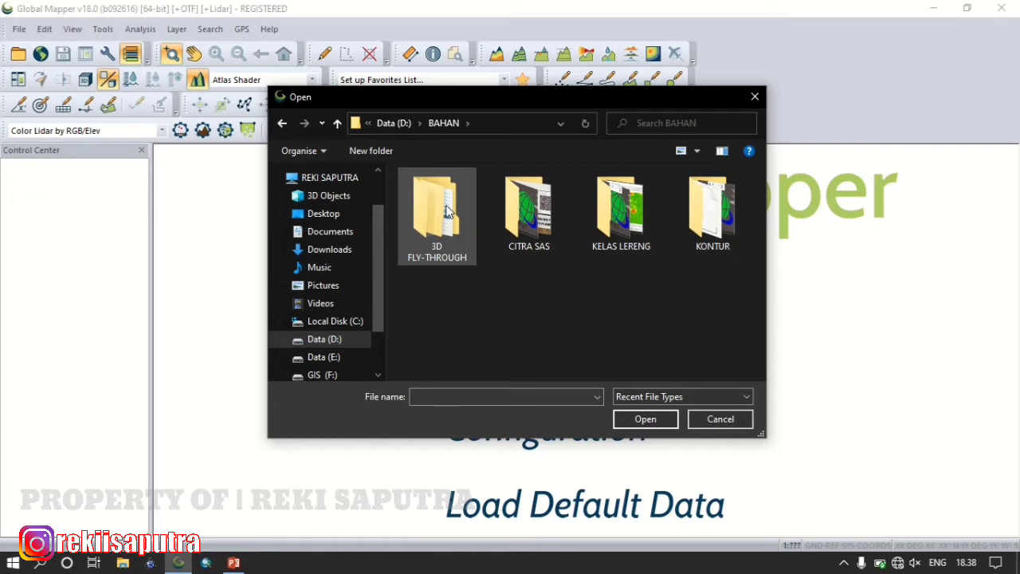
Load the srtm_57_13 TIF elevation file from the 3D FLY-THROUGH data folder
double_click(446, 193)
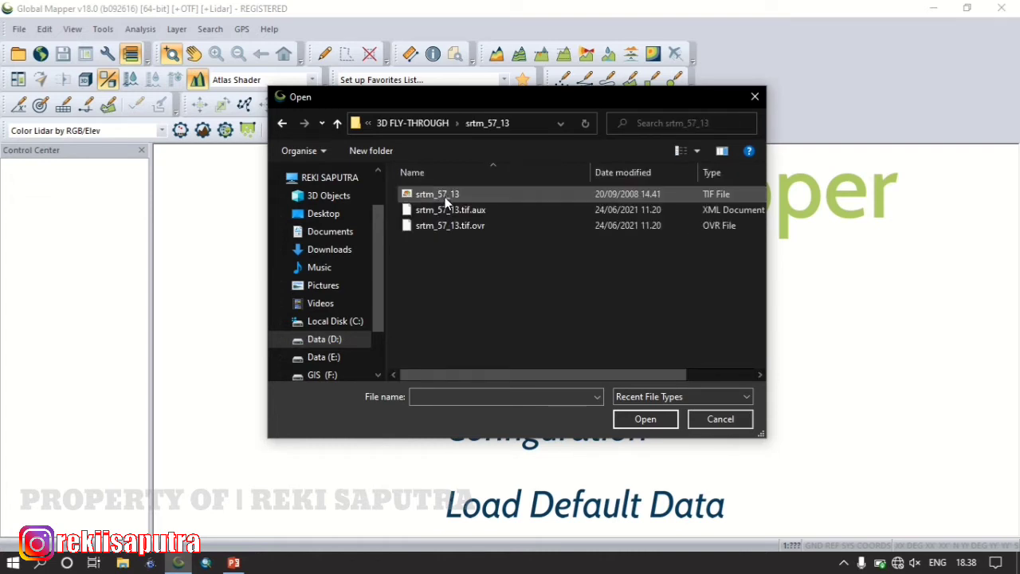
click(444, 196)
click(662, 420)
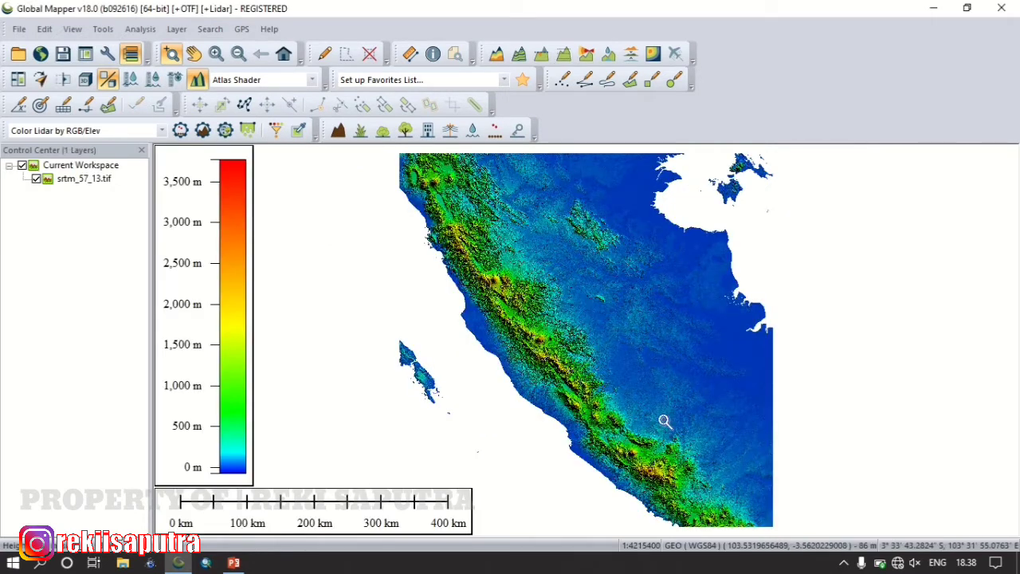
Activate the Digitizer Tool for working around the two volcanic peaks and dismiss its tip
scroll(492, 285, down, 1)
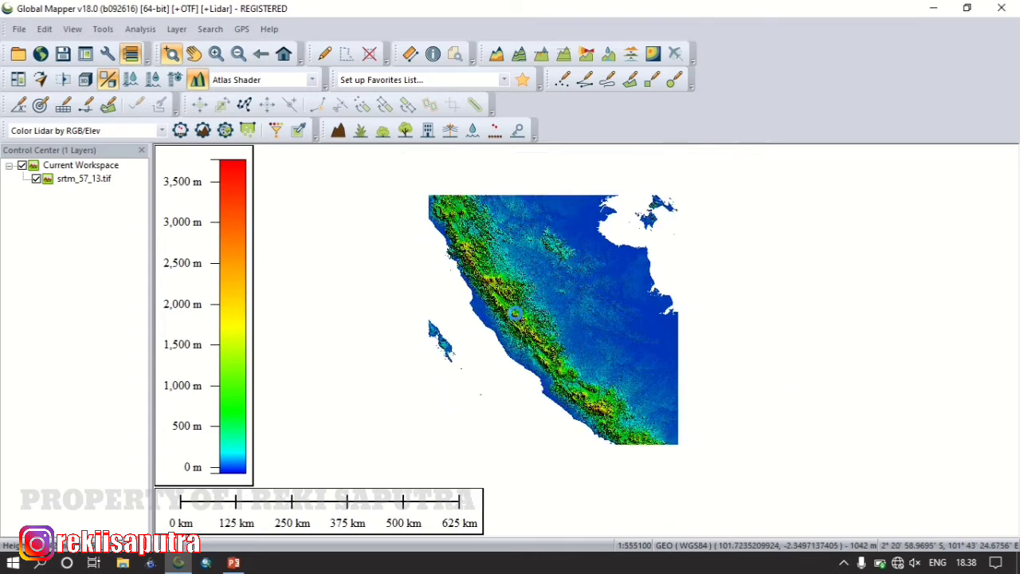
scroll(515, 313, up, 6)
middle_drag(519, 263, 523, 361)
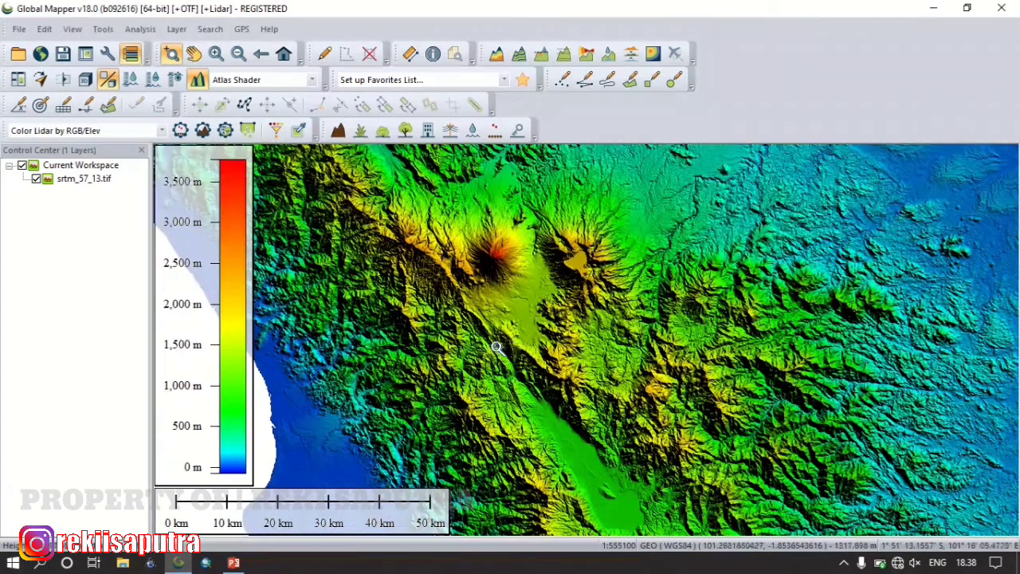
middle_drag(521, 342, 505, 364)
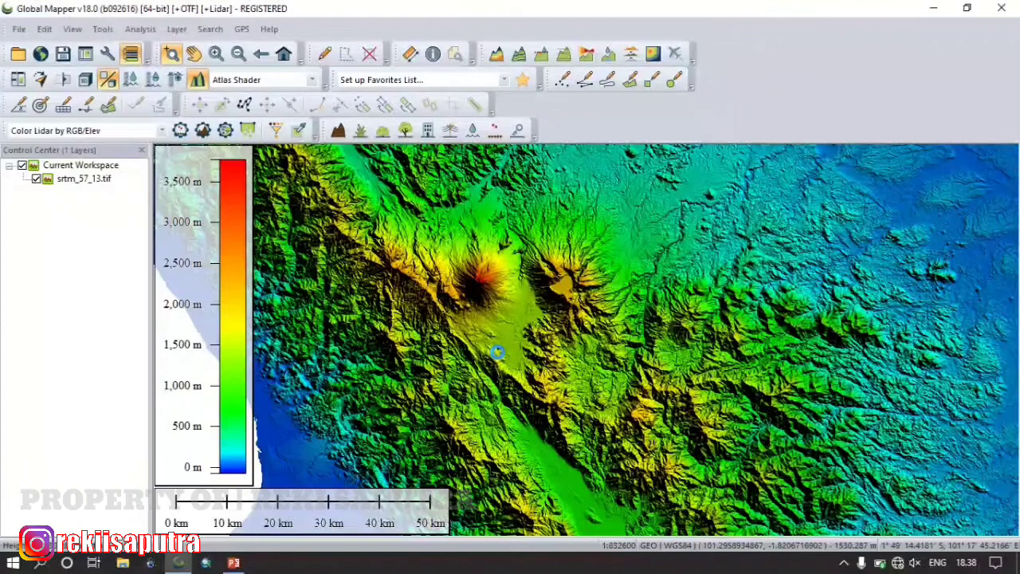
scroll(497, 351, down, 1)
scroll(498, 352, up, 1)
click(83, 183)
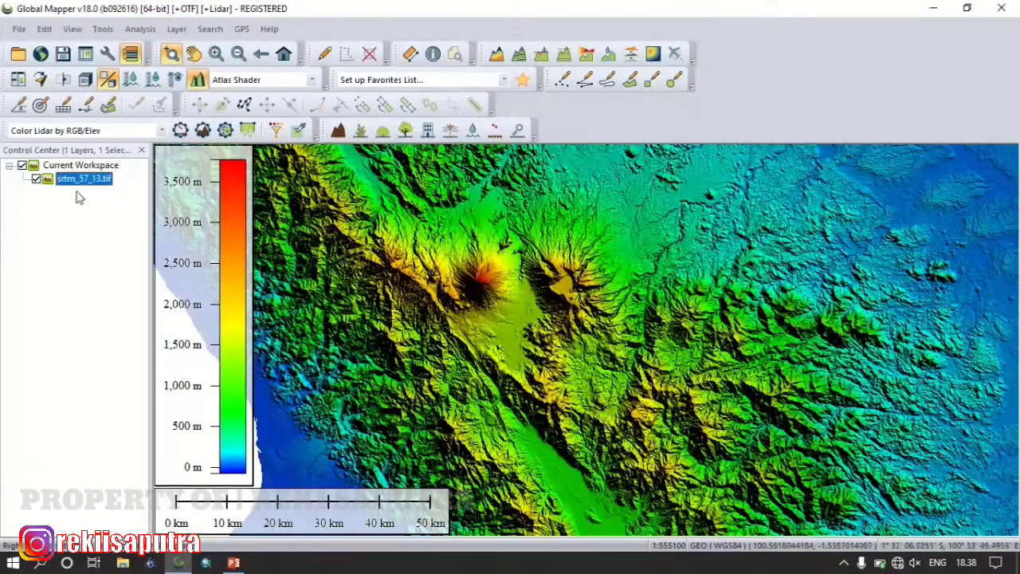
click(327, 55)
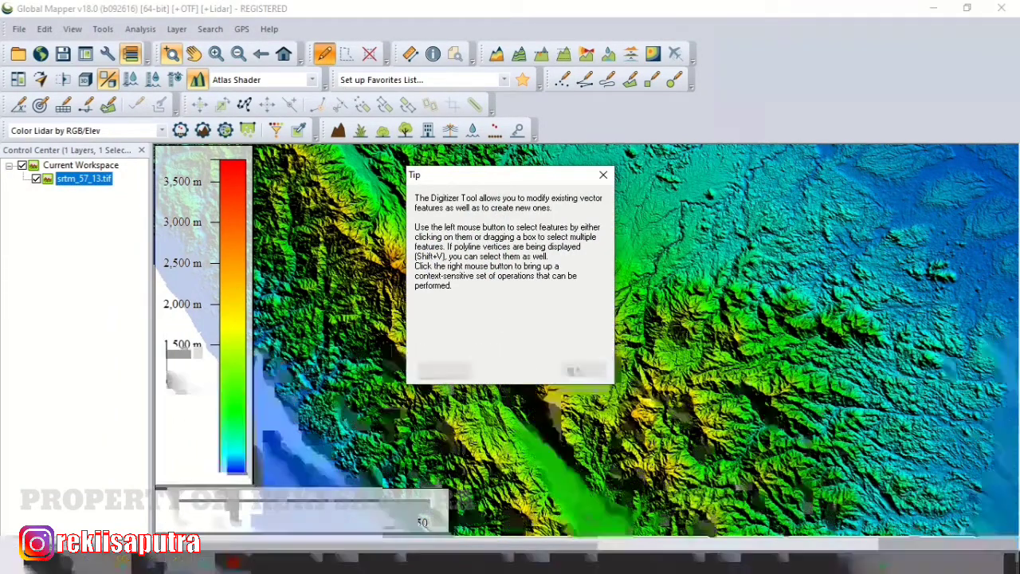
click(443, 372)
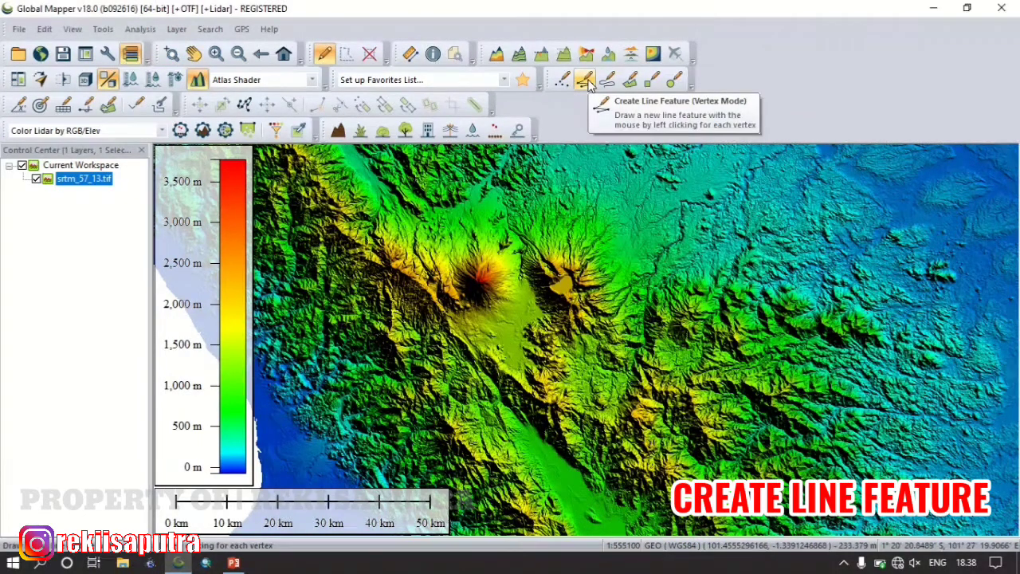
Draw a closed vertex-mode line about 165.4 km long around the two volcanic peaks and the highlands southeast of them, keeping the default feature settings
click(586, 80)
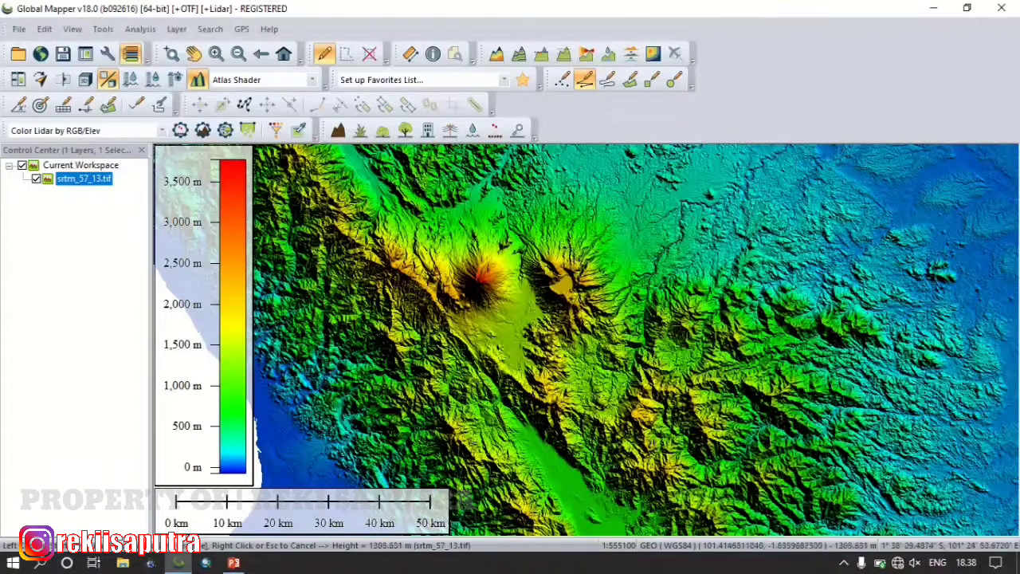
click(457, 239)
click(438, 281)
click(433, 321)
click(444, 359)
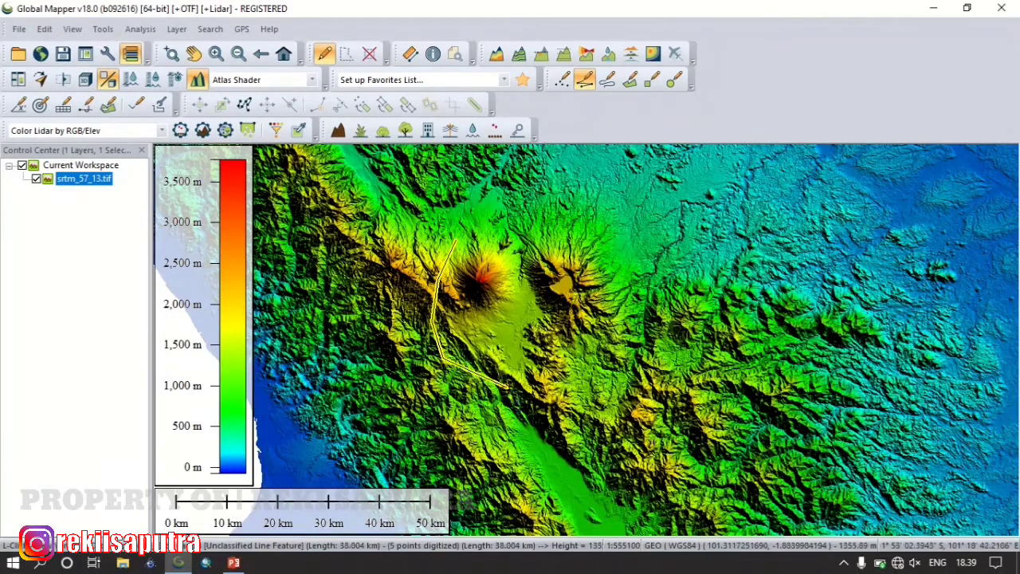
click(489, 369)
click(521, 360)
click(546, 358)
click(570, 375)
click(582, 404)
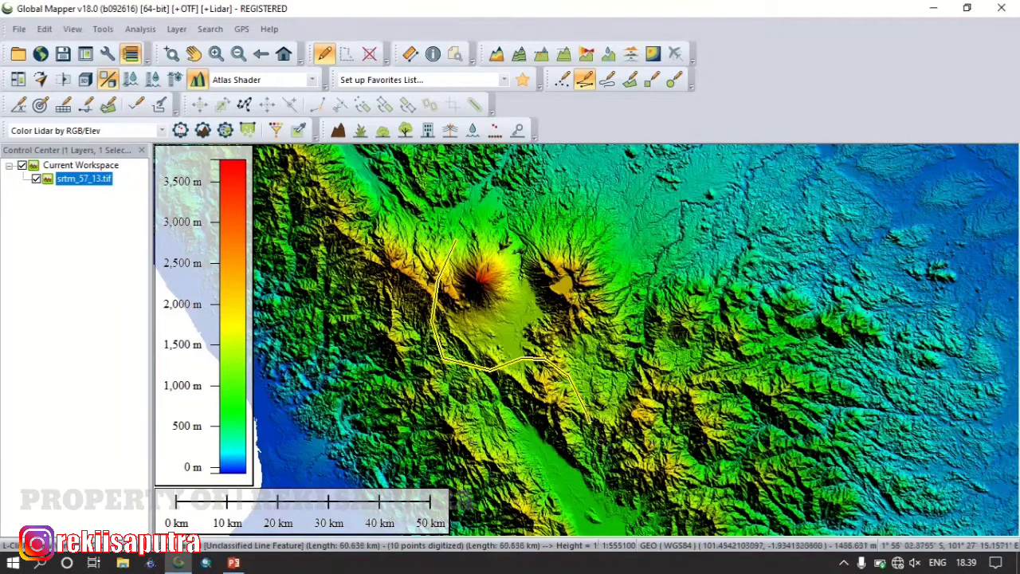
click(609, 451)
click(646, 456)
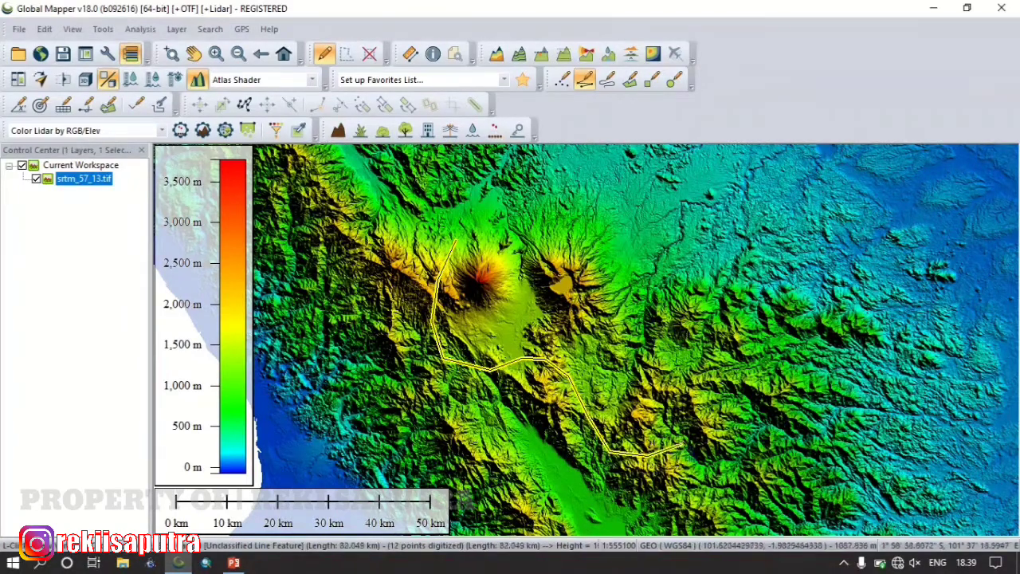
click(683, 441)
click(689, 367)
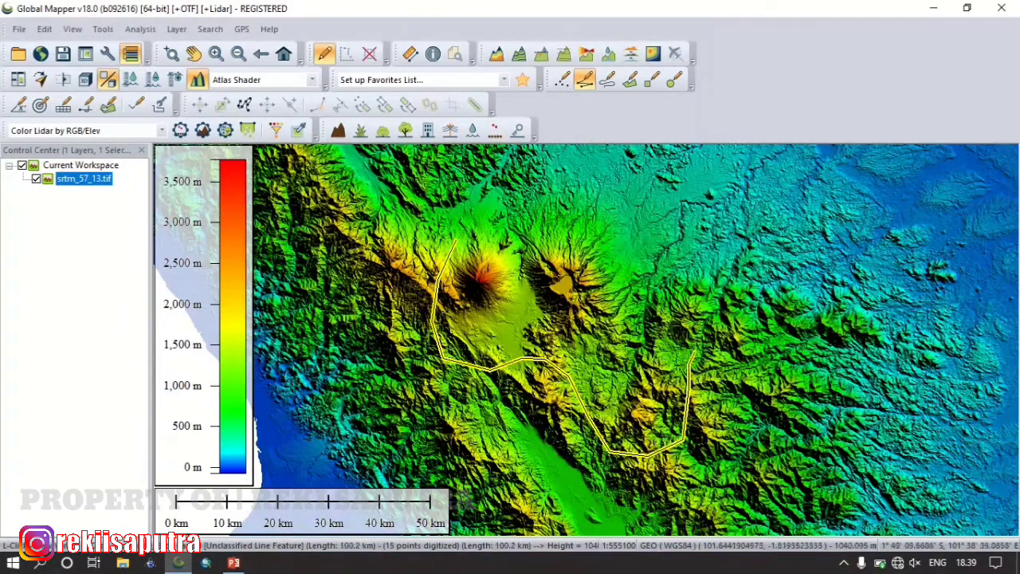
click(691, 308)
click(676, 301)
click(648, 301)
click(635, 284)
click(626, 260)
click(621, 236)
click(605, 218)
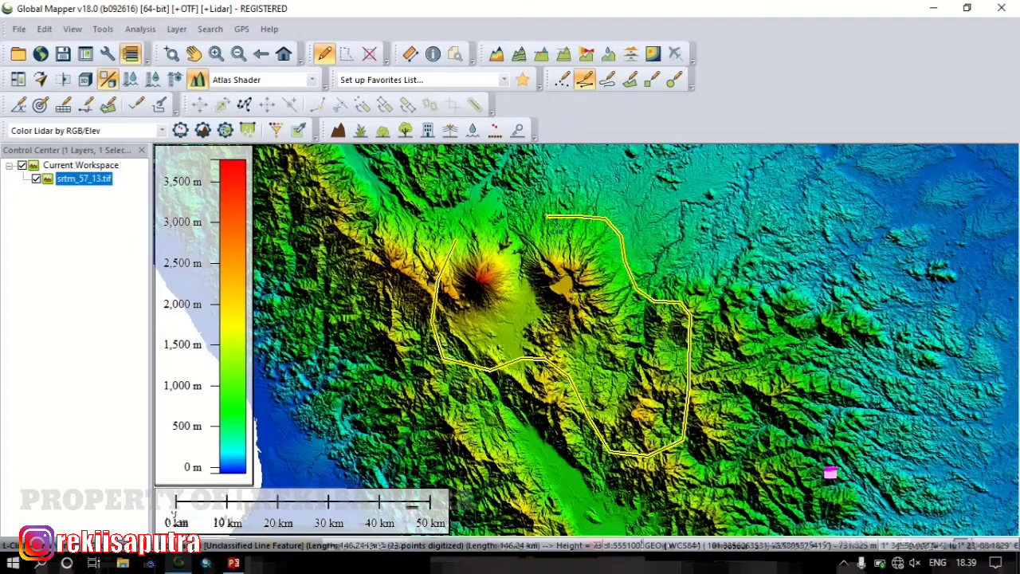
click(492, 223)
click(478, 229)
click(455, 240)
right_click(461, 241)
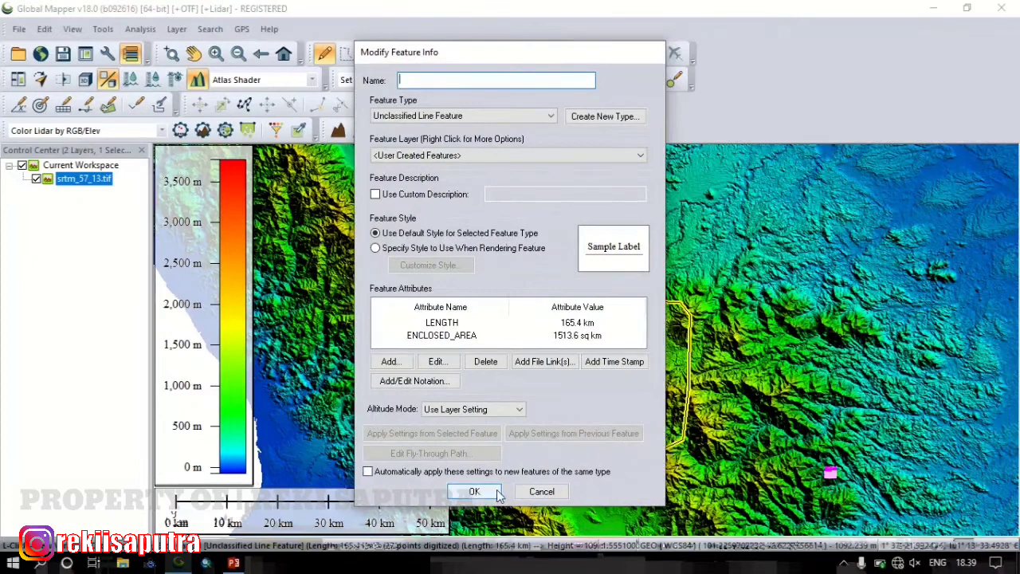
click(474, 492)
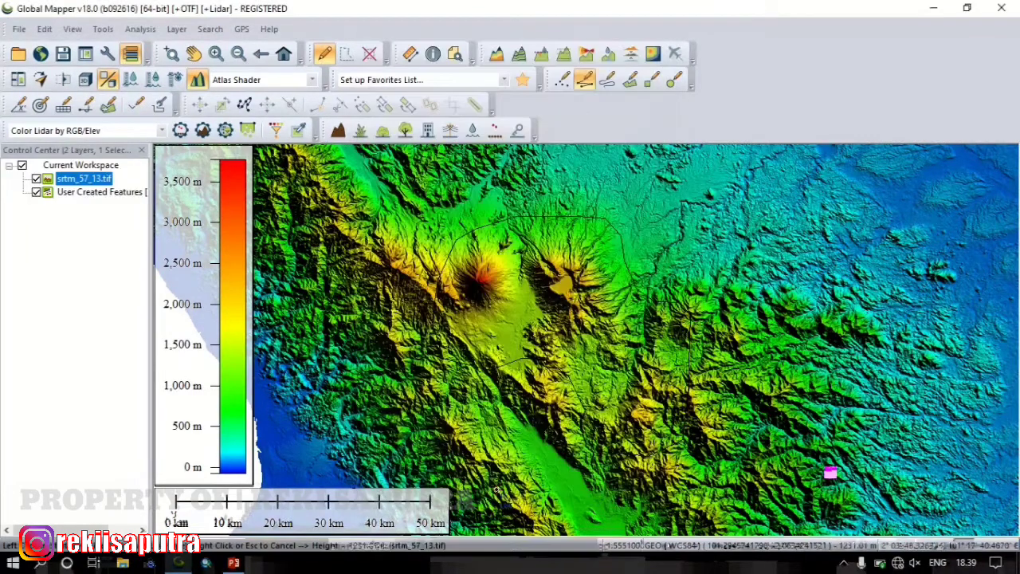
Select all features in the User Created Features layer with the Digitizer Tool
click(86, 192)
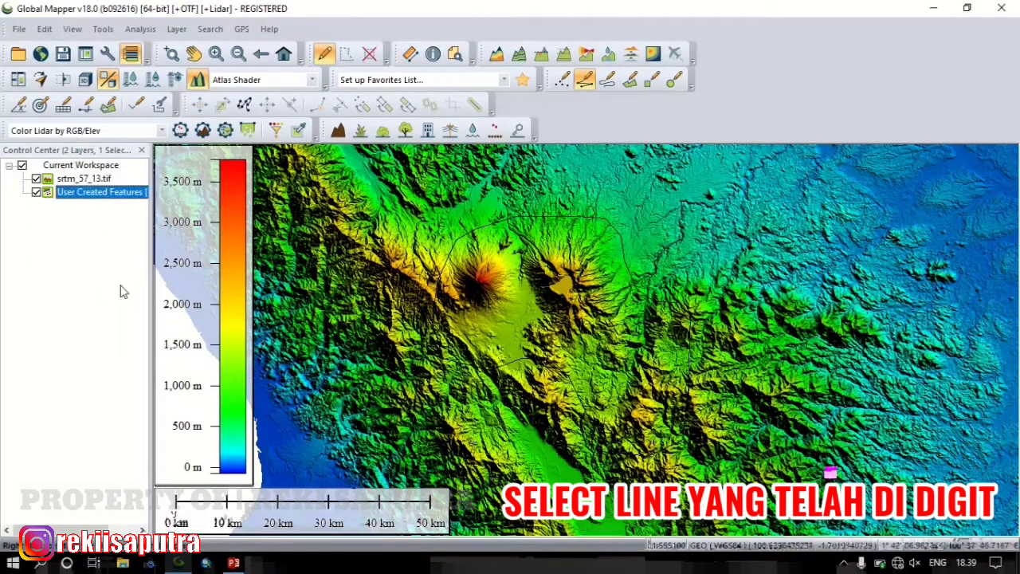
right_click(104, 196)
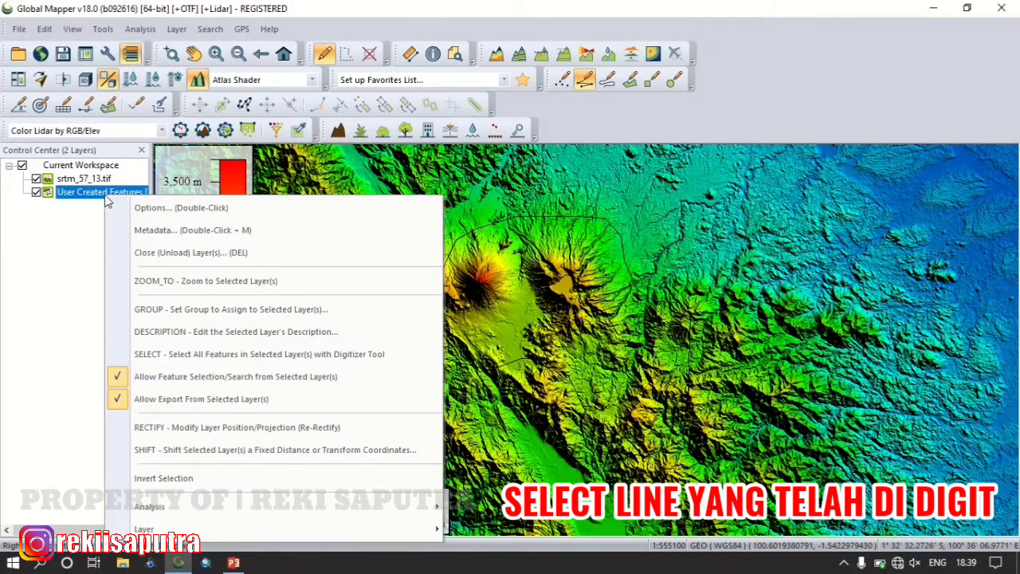
click(160, 354)
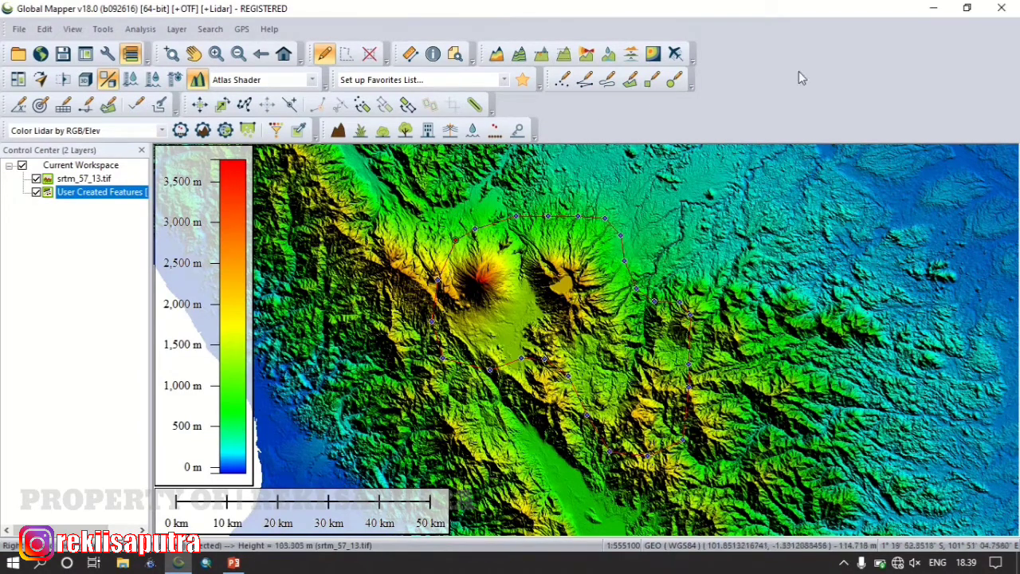
Create a 3D fly-through path from the selected line with a Fixed Point camera, picking the point on the map at X 101.333, Y -1.5832
click(679, 60)
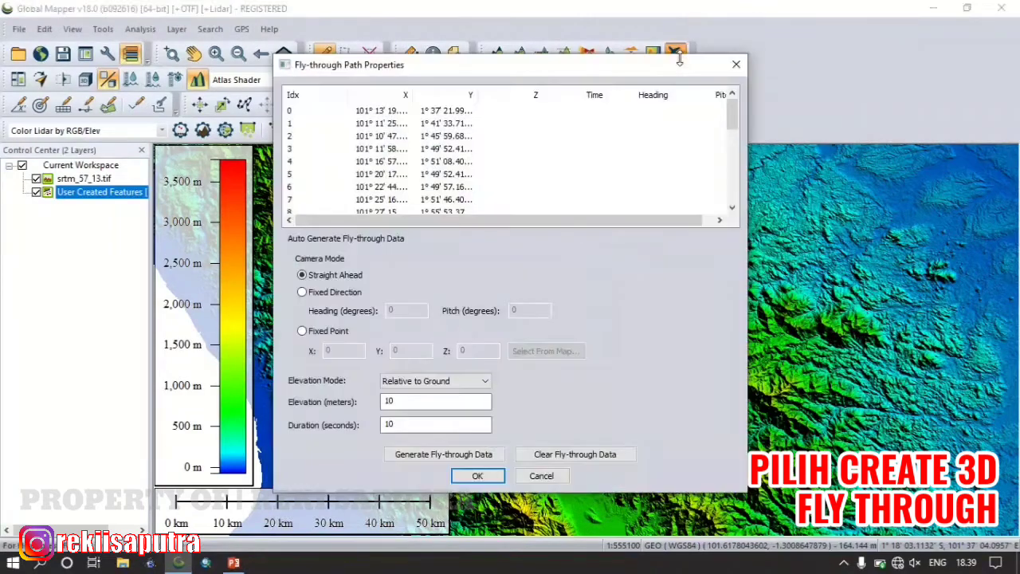
click(302, 331)
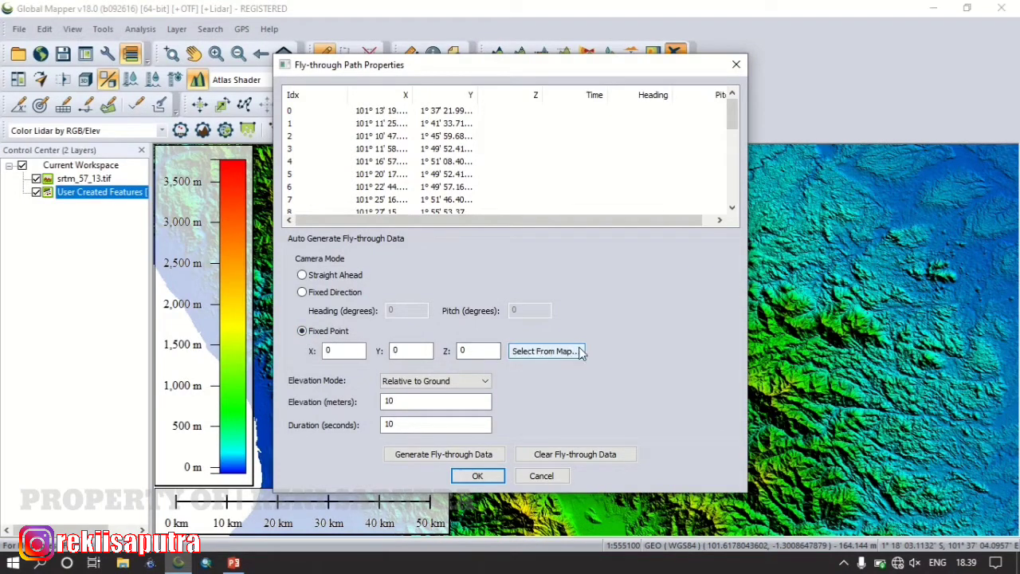
click(545, 351)
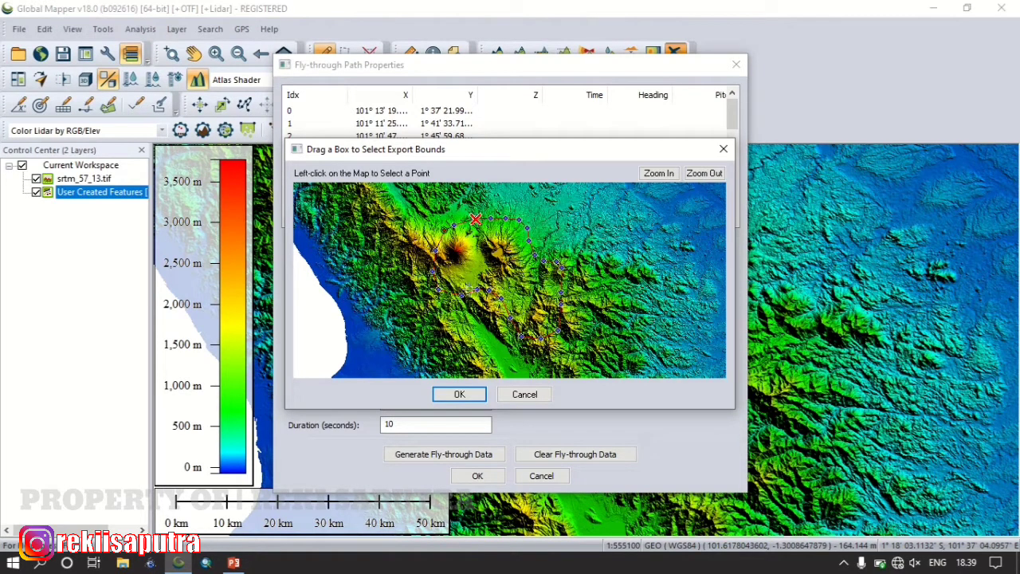
click(459, 394)
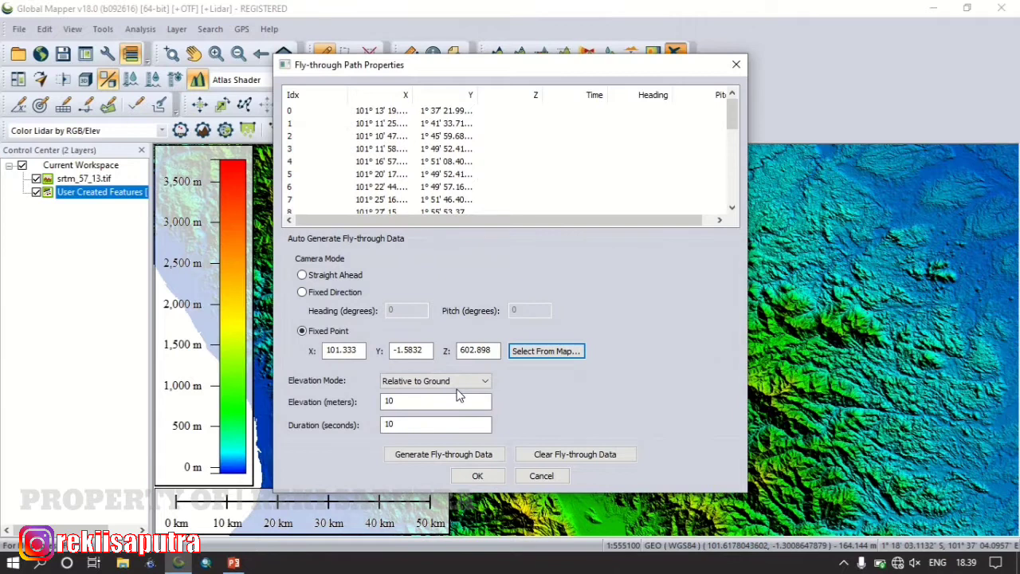
Set the fly-through elevation to 1000 meters and duration to 60 seconds, then generate the fly-through data and accept the path properties
click(415, 399)
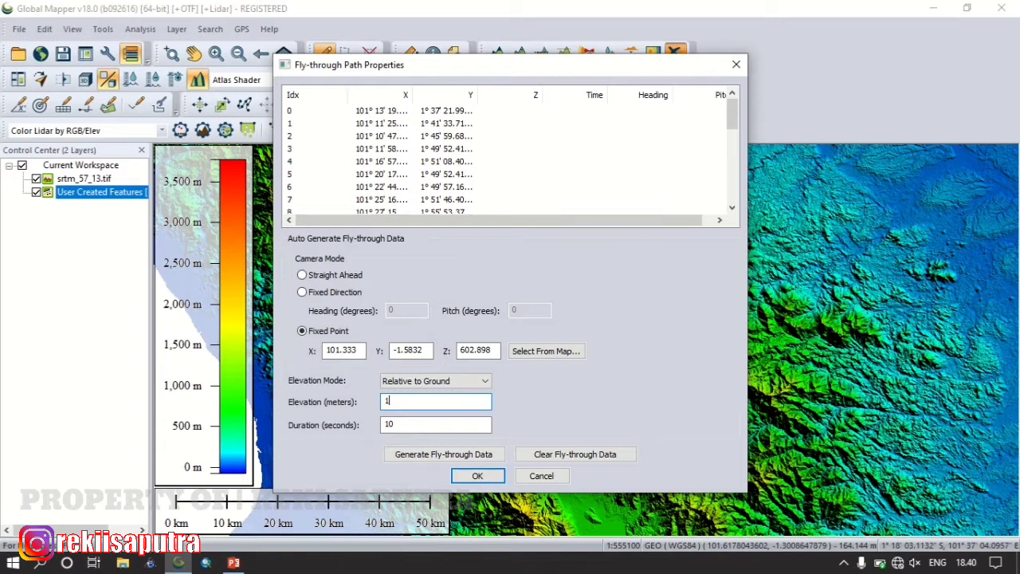
double_click(409, 423)
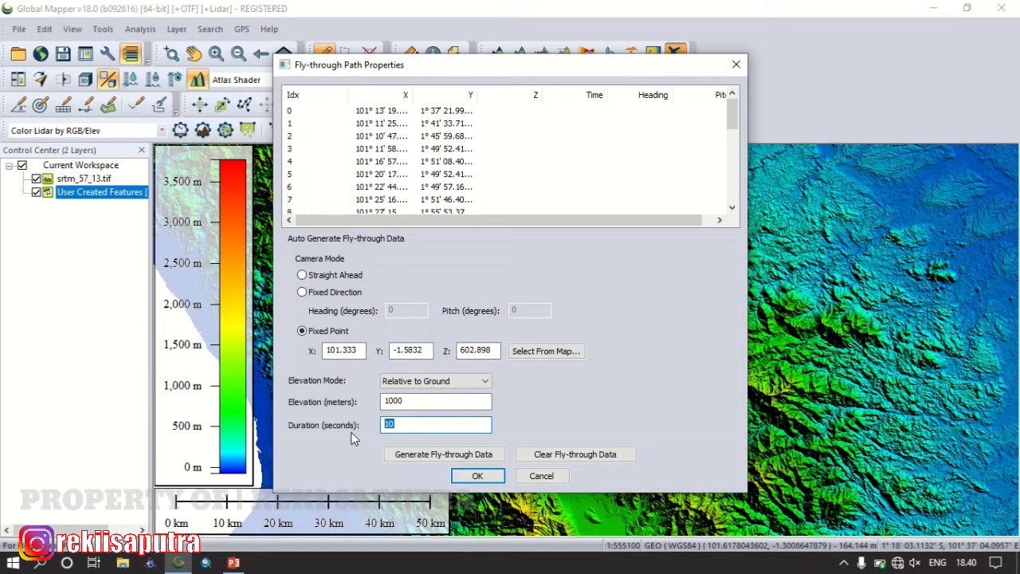
text(60)
click(427, 454)
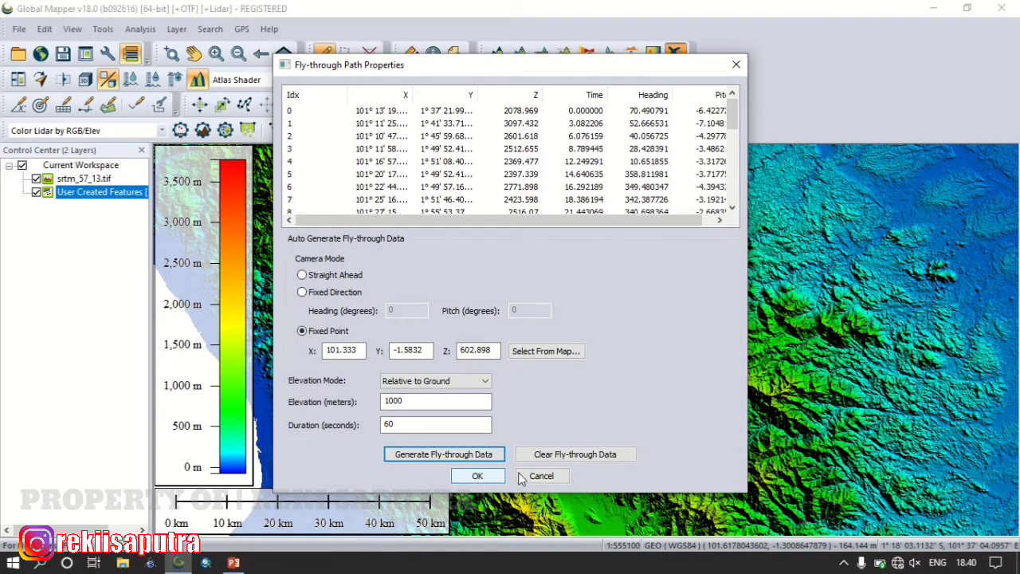
click(488, 477)
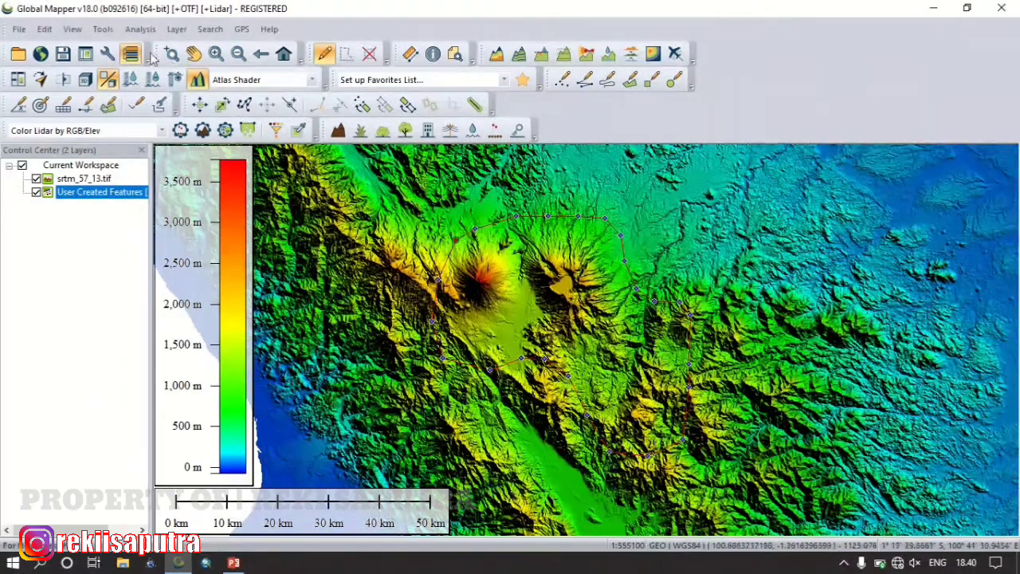
Open the 3D view and preview fly-through path 1, stepping through its key frames up to frame 27
click(85, 79)
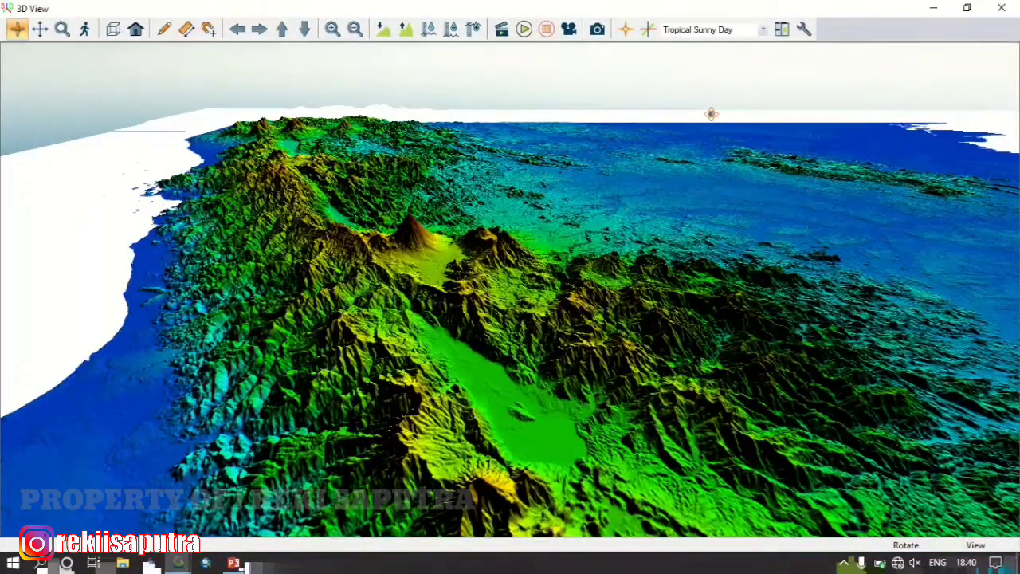
click(502, 35)
click(559, 300)
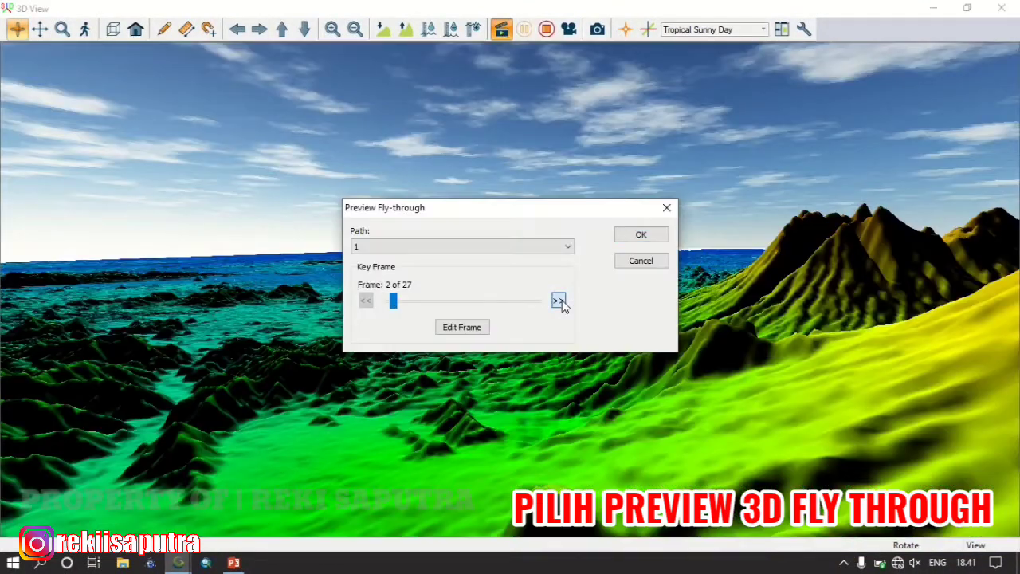
click(558, 300)
click(558, 301)
click(559, 301)
click(559, 300)
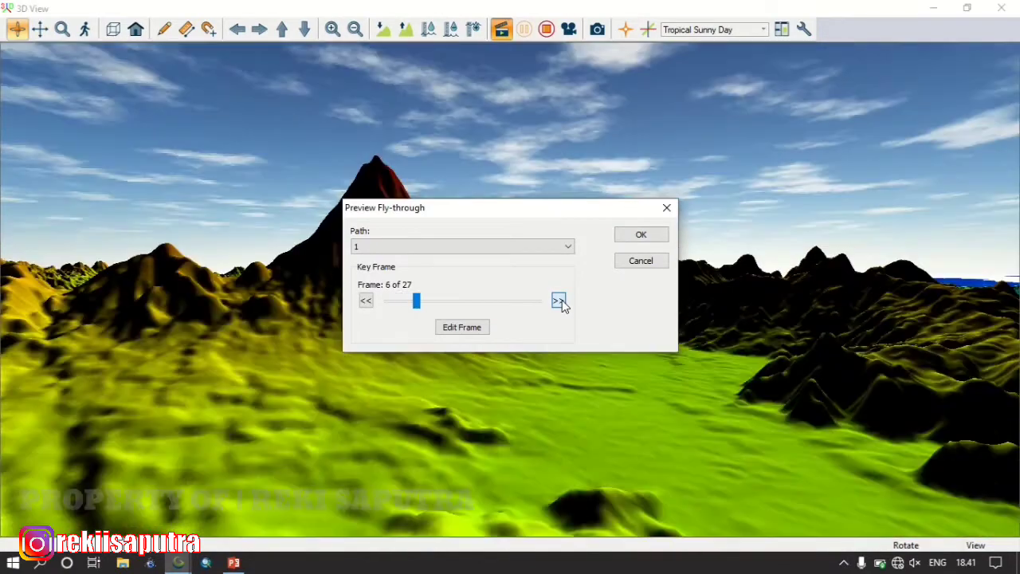
click(558, 301)
click(558, 300)
click(559, 300)
click(558, 300)
click(559, 300)
click(558, 300)
click(558, 300)
click(559, 300)
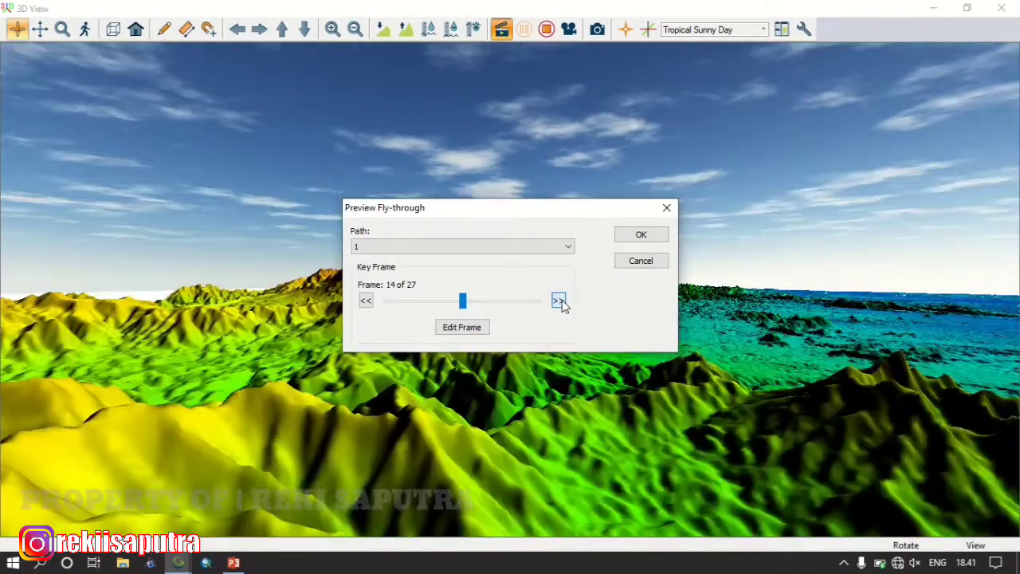
click(558, 301)
click(559, 301)
click(559, 301)
click(559, 300)
click(558, 301)
click(559, 301)
click(559, 301)
click(559, 300)
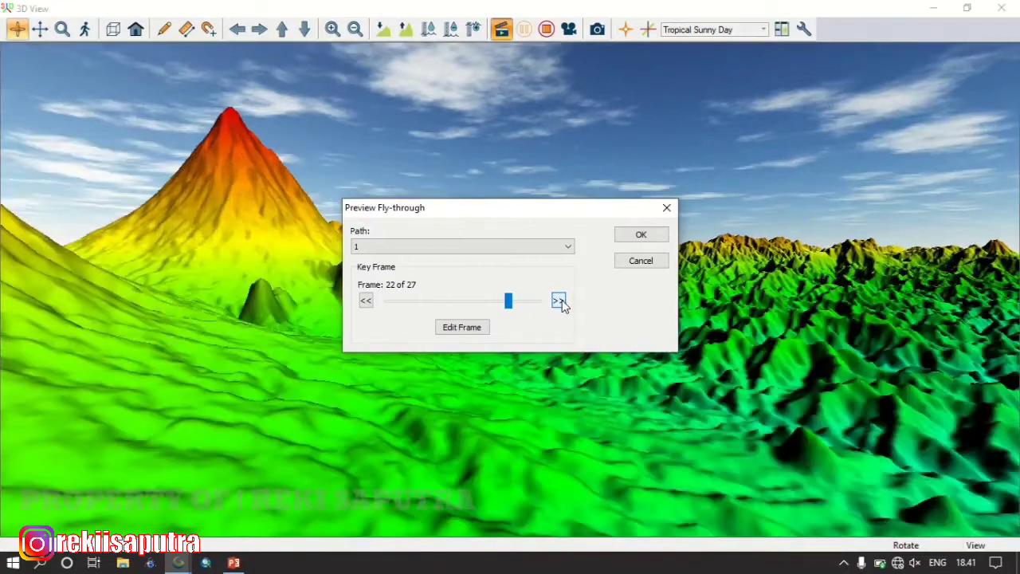
click(559, 300)
click(558, 300)
click(558, 300)
click(558, 300)
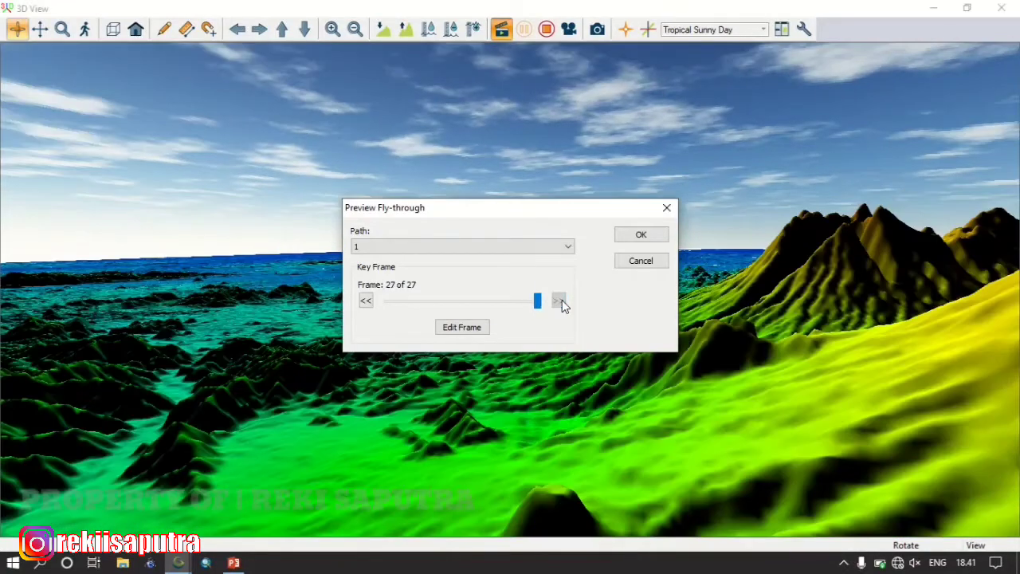
click(630, 236)
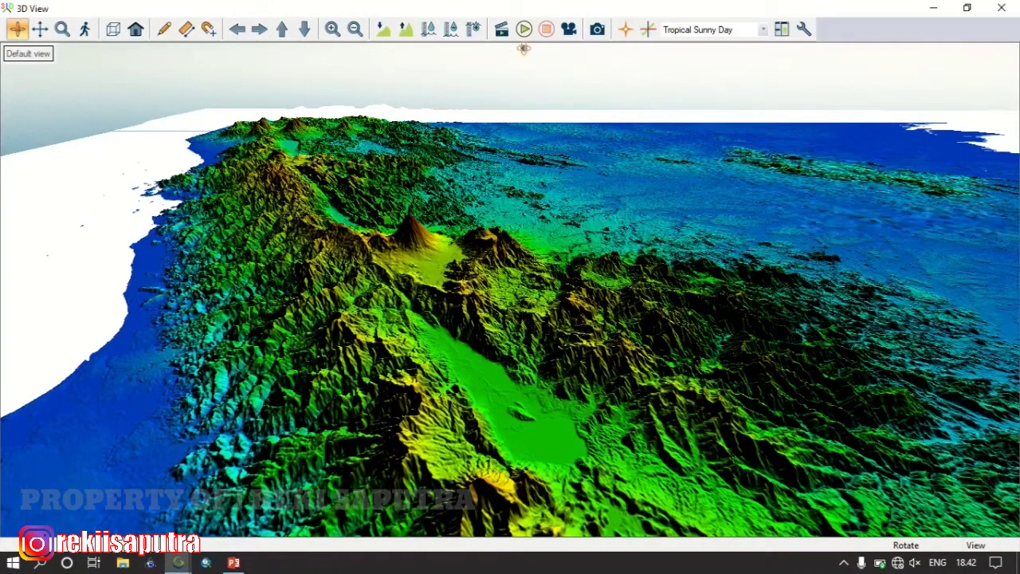
Configure the fly-through render at 720p (1280 x 720) and 30 frames per second, creating an MPEG-4 movie instead of AVI
click(569, 30)
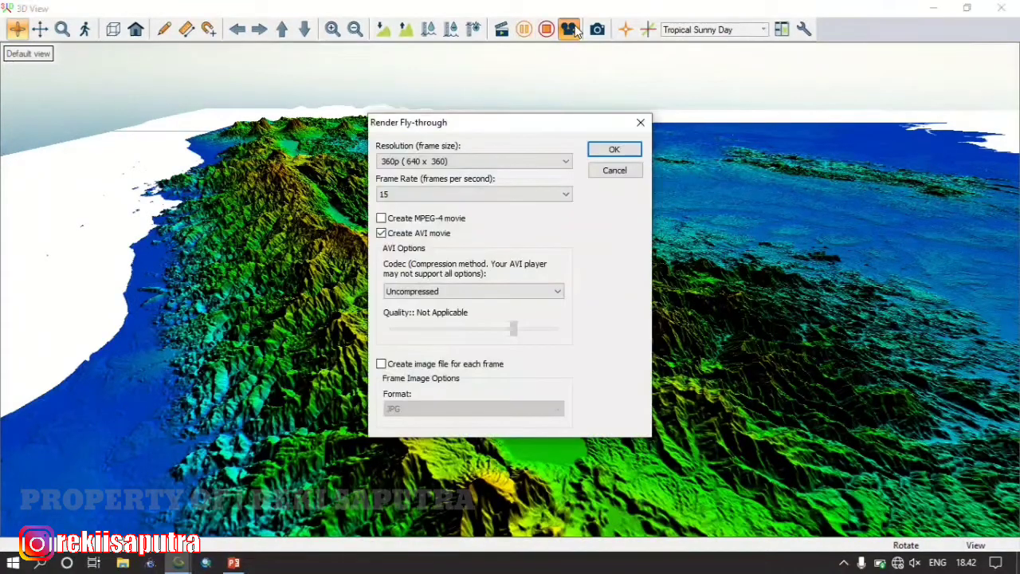
click(483, 163)
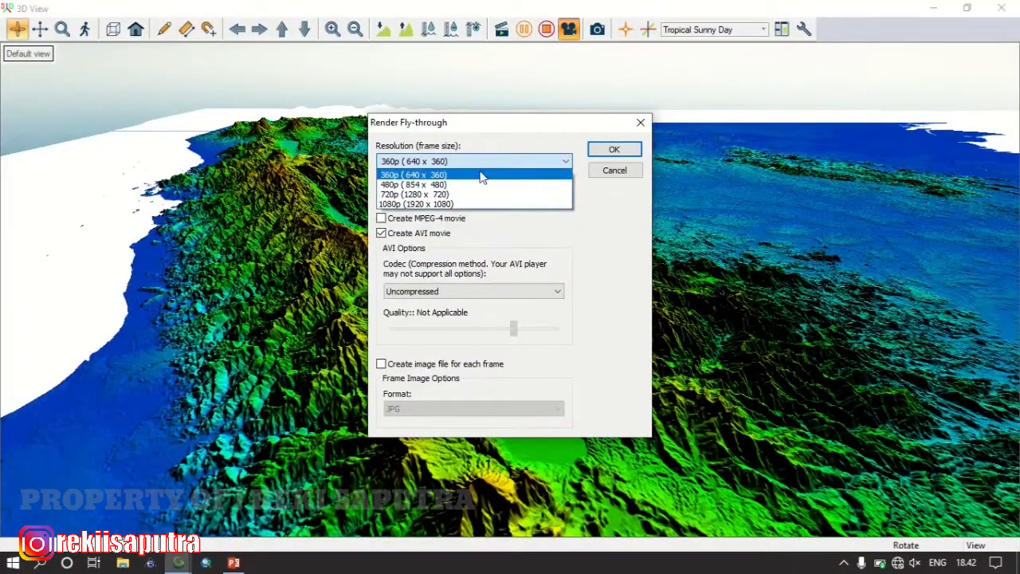
click(467, 195)
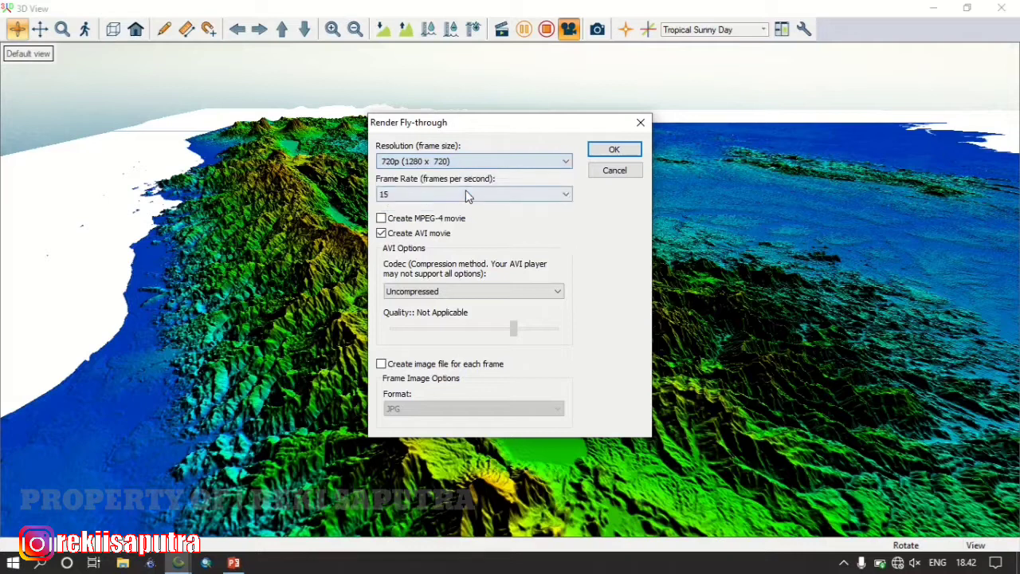
click(454, 193)
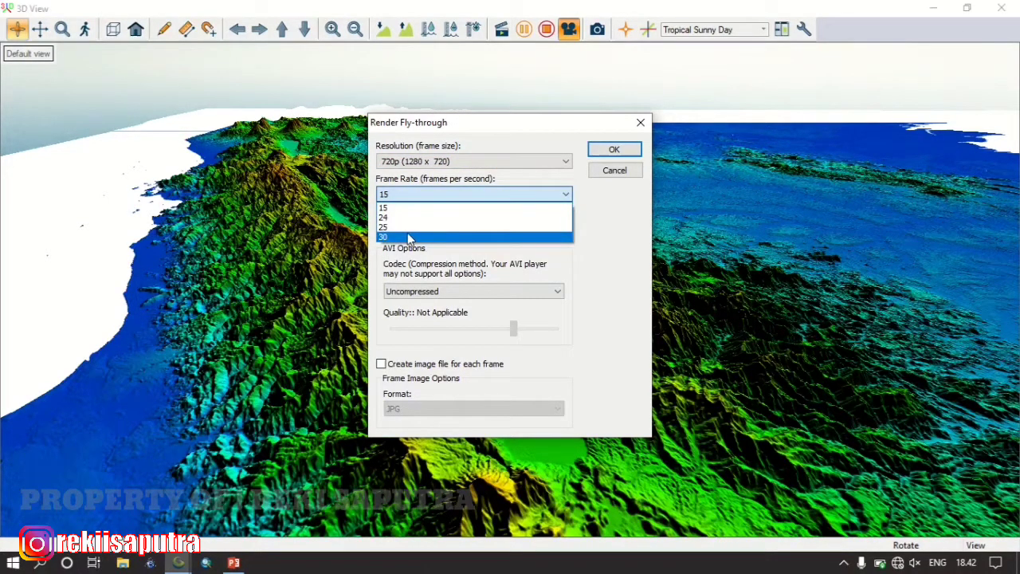
click(408, 237)
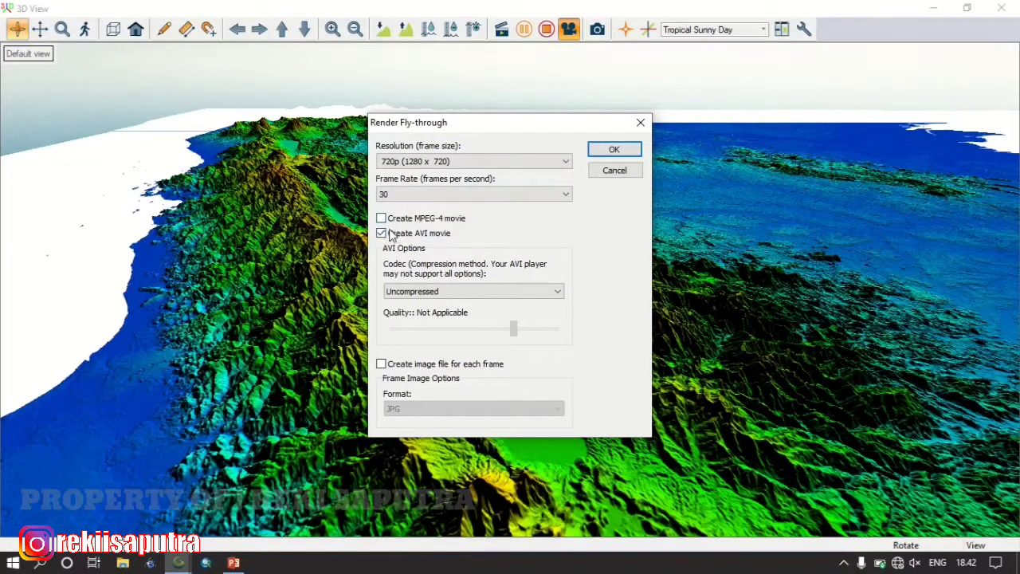
click(381, 232)
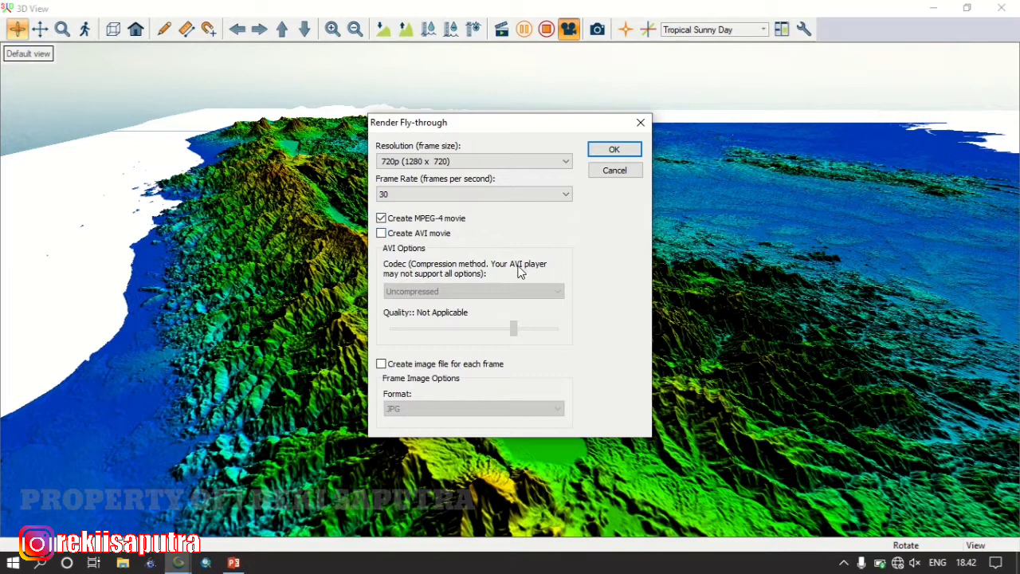
click(604, 150)
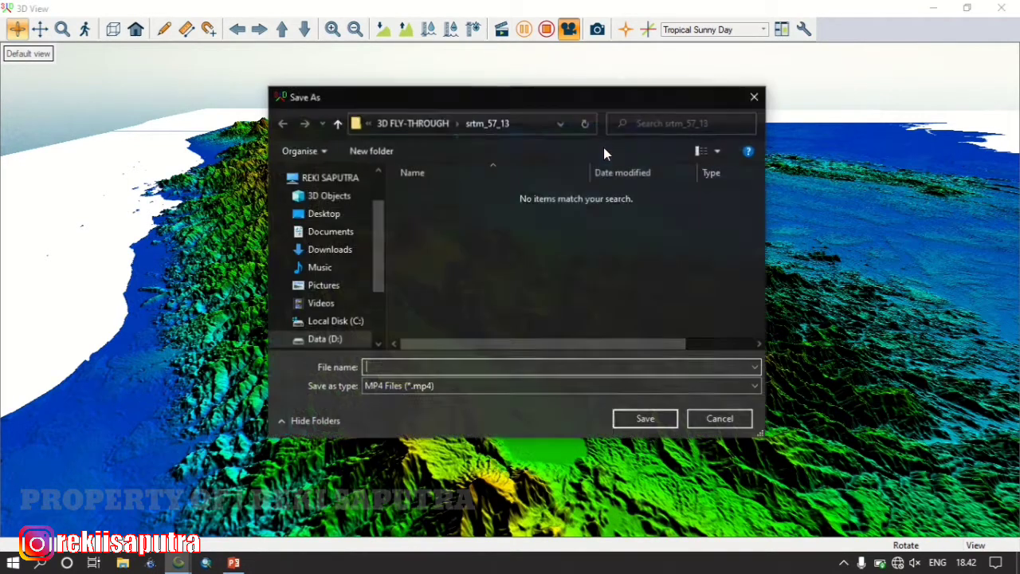
Save the rendered movie as MP4 file HASIL 3D GLOBAL MAPPER in the BAHAN\3D FLY-THROUGH folder on Data (D:)
click(331, 341)
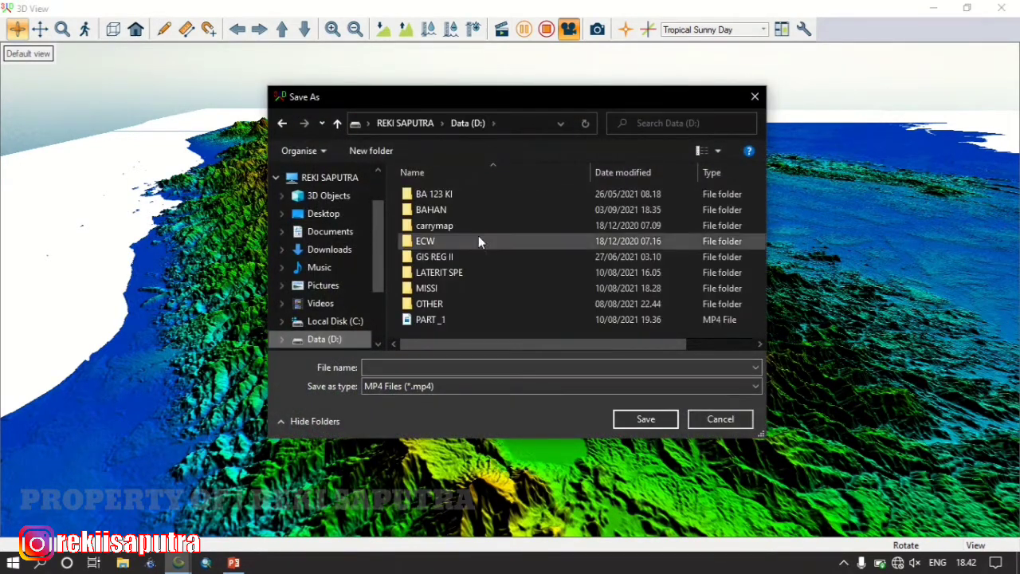
double_click(445, 211)
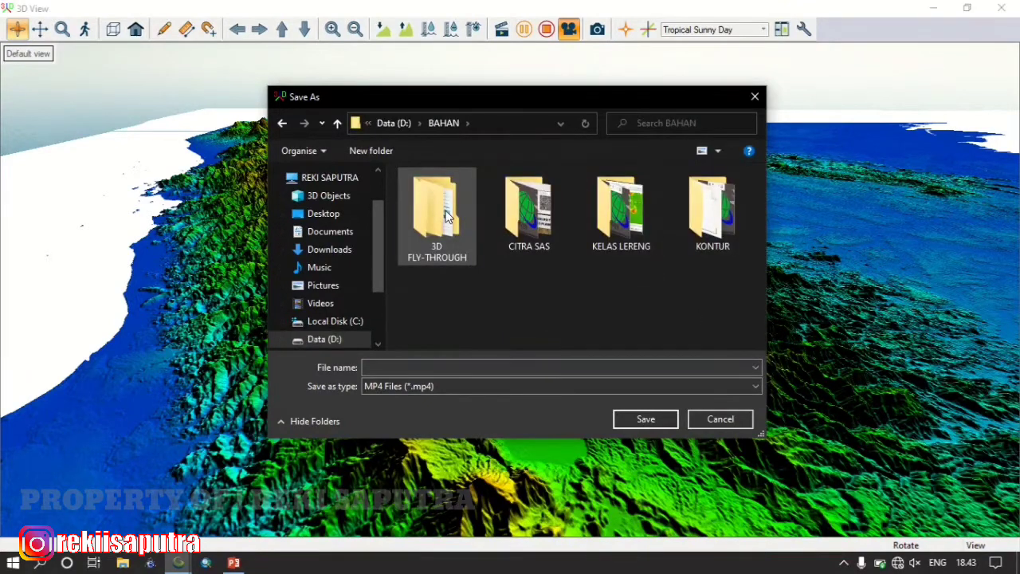
double_click(445, 214)
click(406, 368)
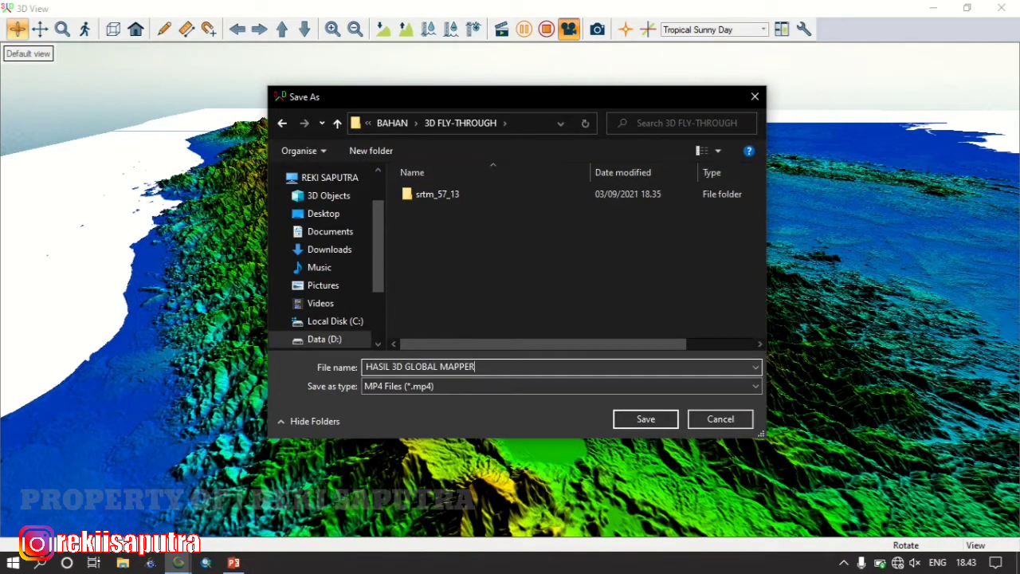
click(638, 418)
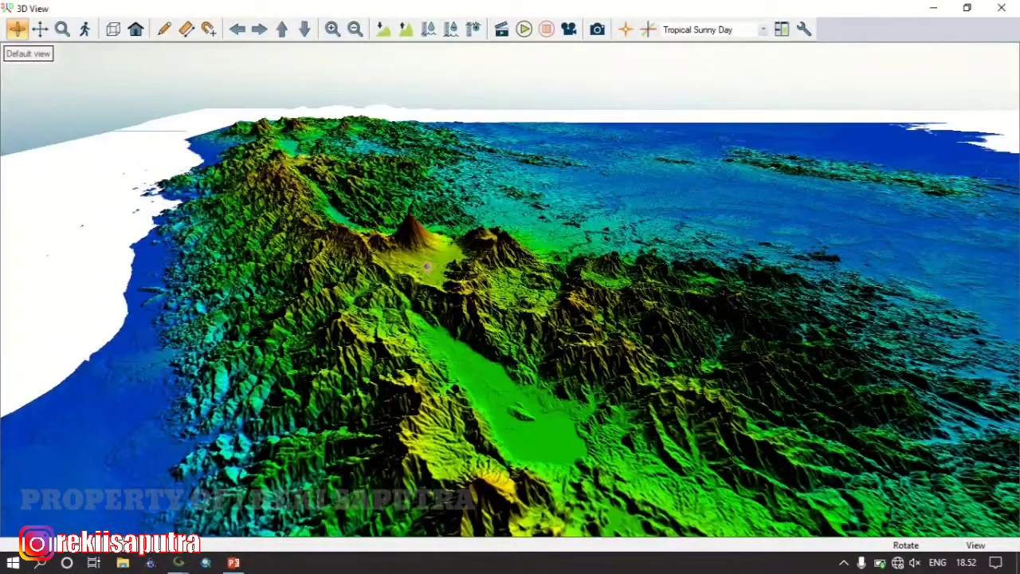
click(464, 29)
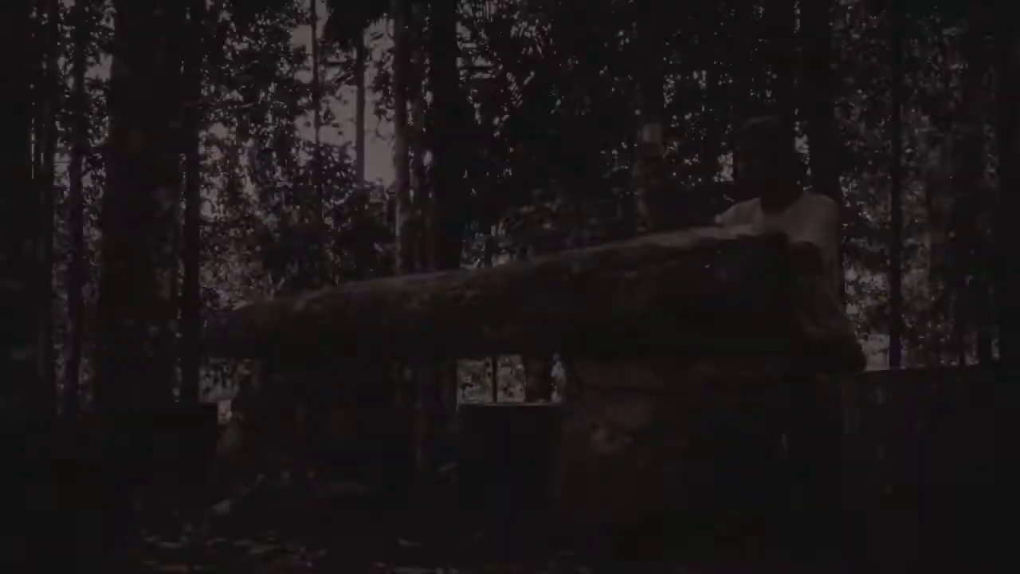